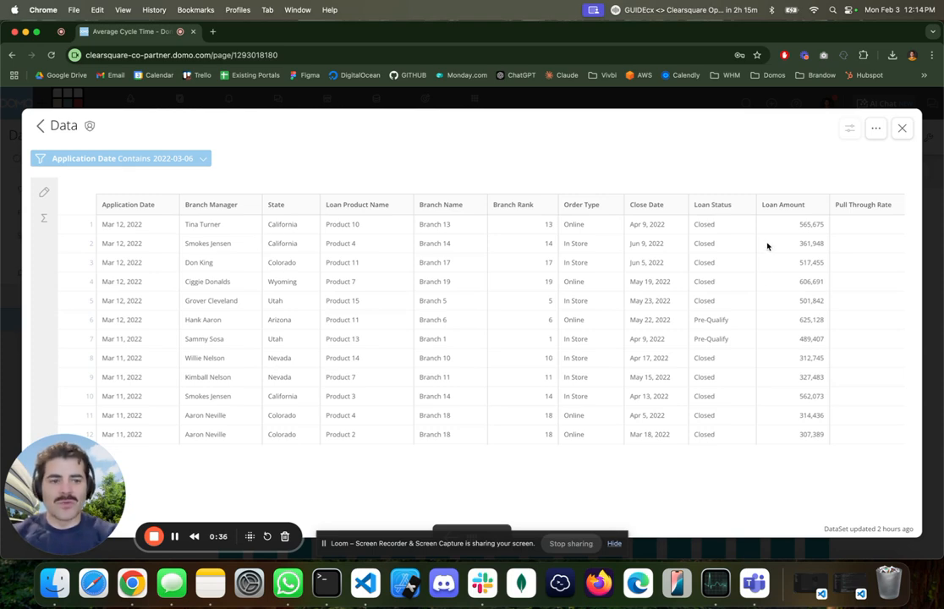
- Close the drilled-down data table and view the weekly Average Cycle Time chart on the Branch Performance dashboard
click(902, 128)
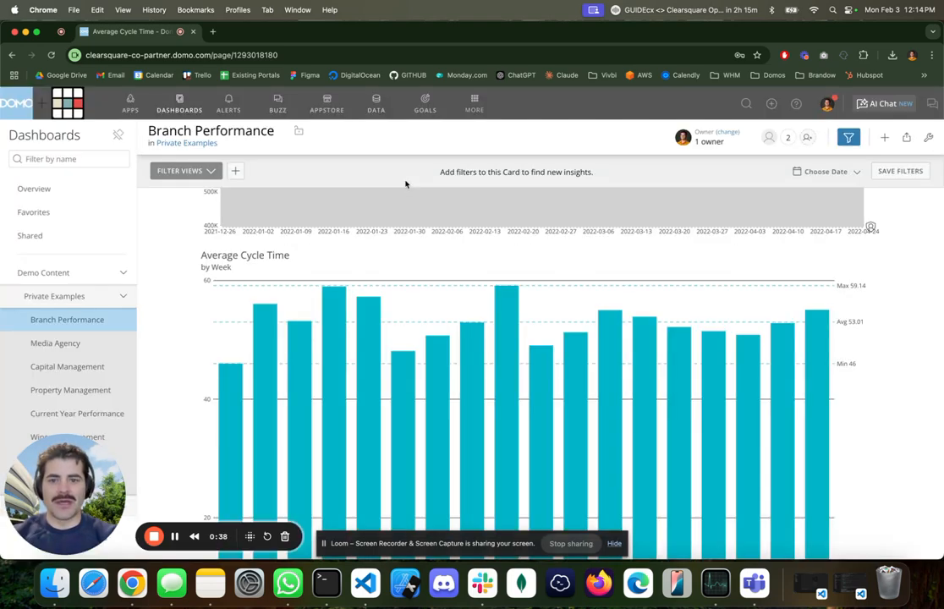
scroll(406, 220, down, 3)
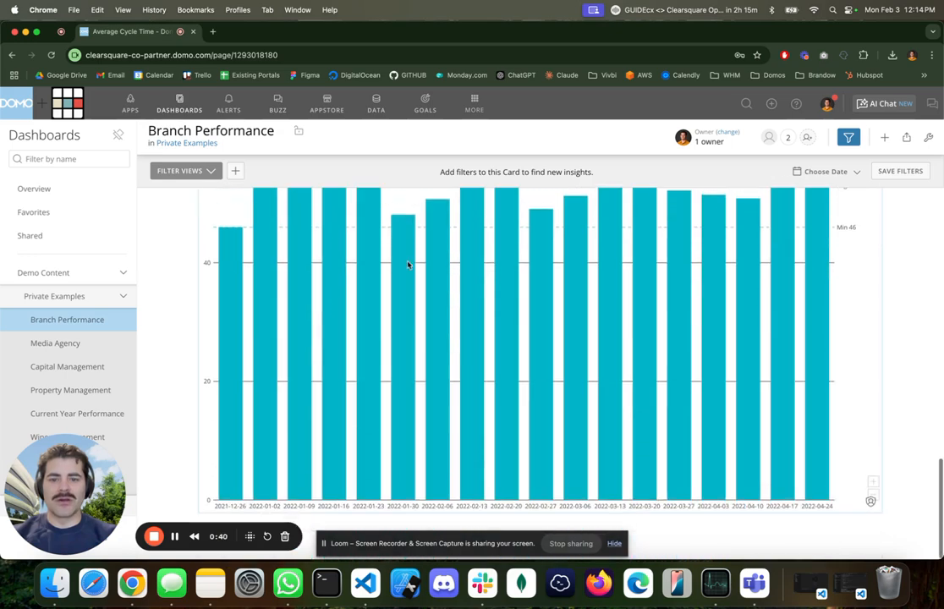
scroll(407, 265, up, 1)
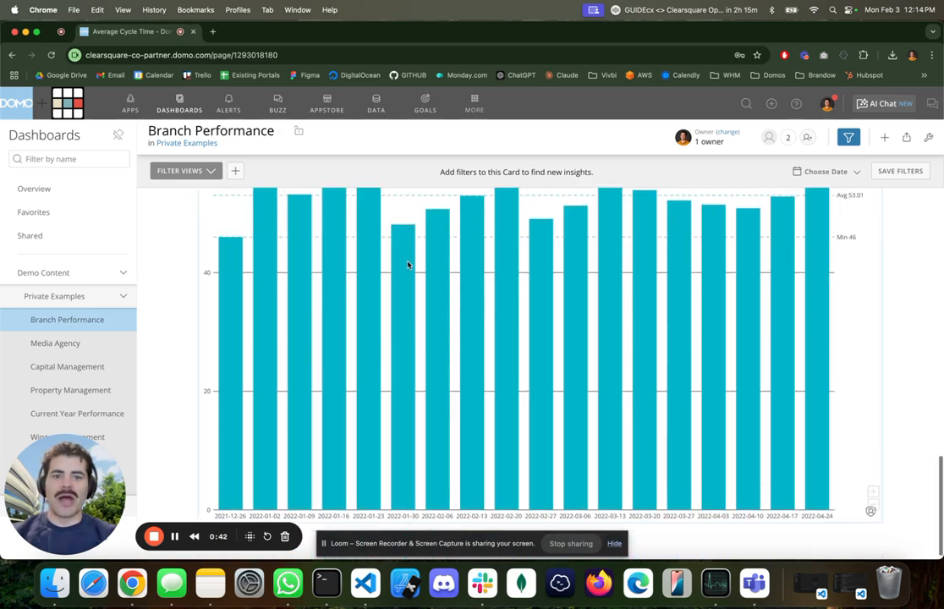
- Check which account is signed in to each of the two browser windows showing the Branch Performance dashboard
key(ctrl+Right)
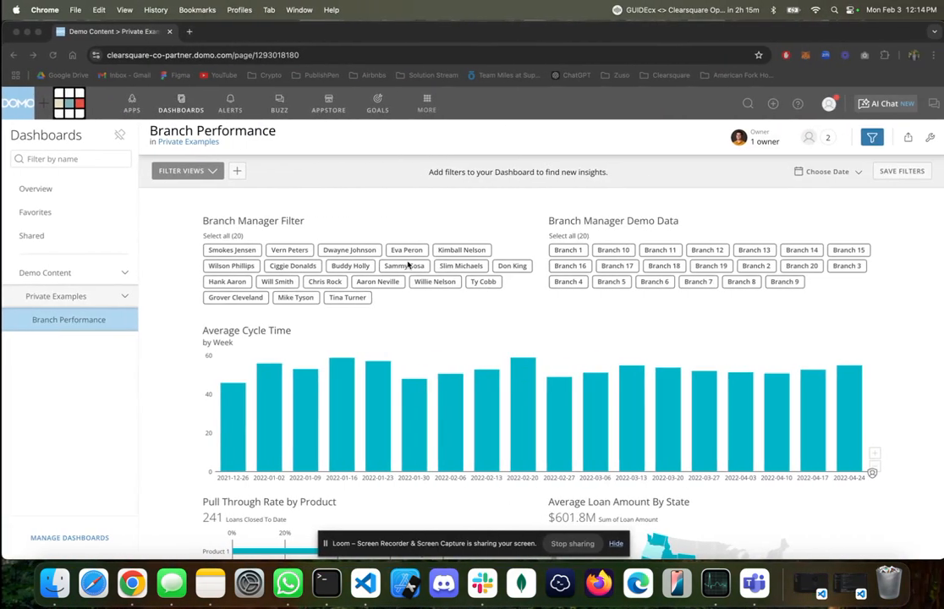
click(826, 104)
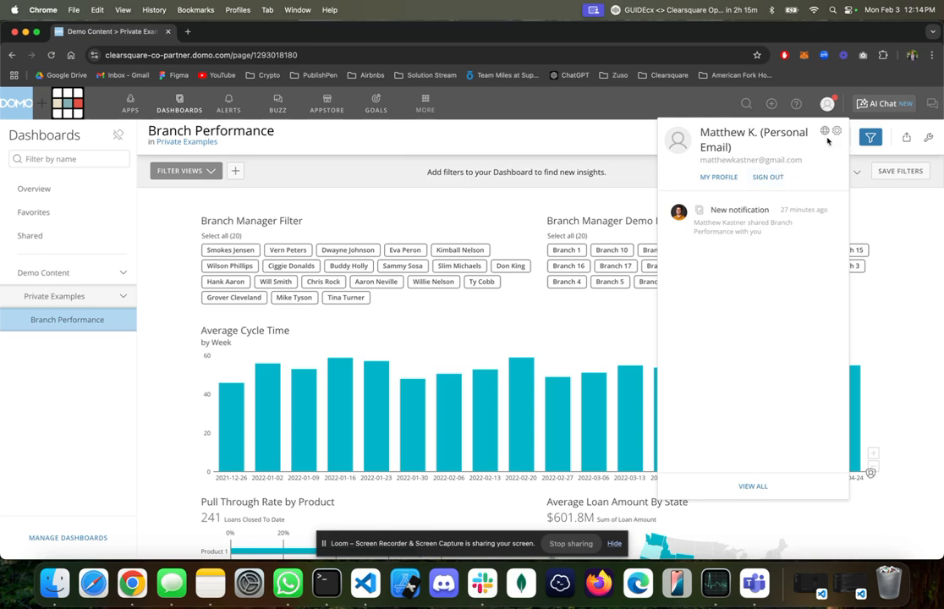
key(ctrl+Left)
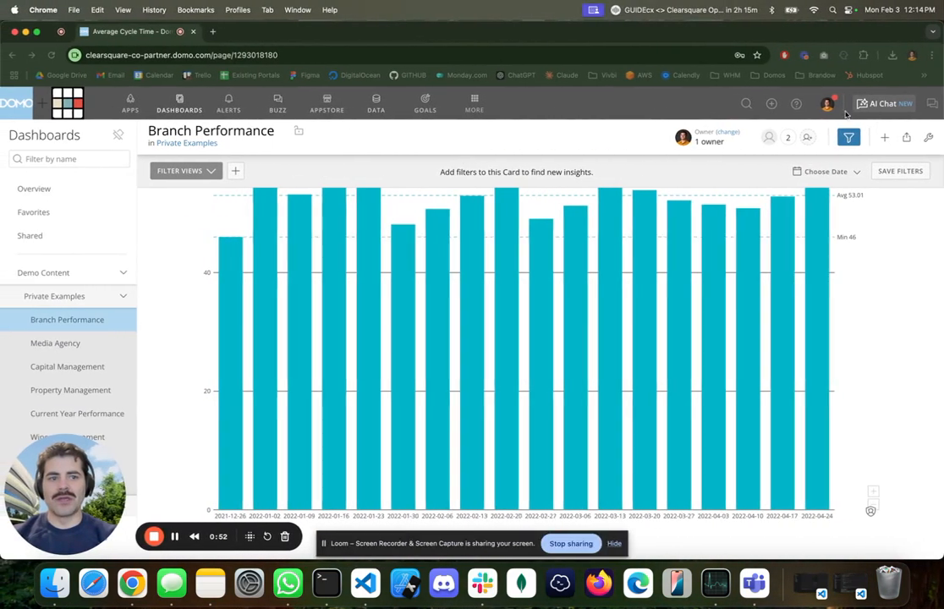
click(827, 104)
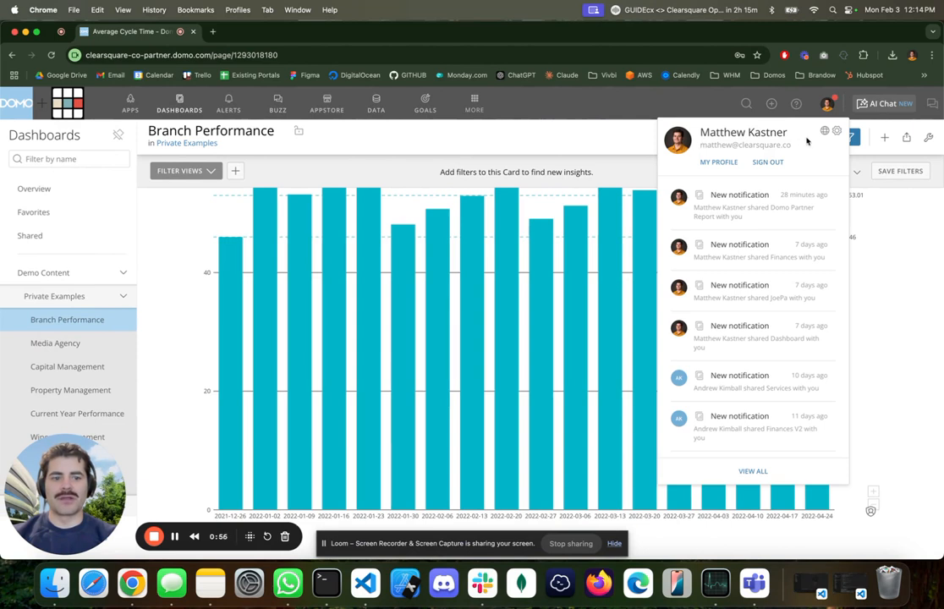
click(579, 104)
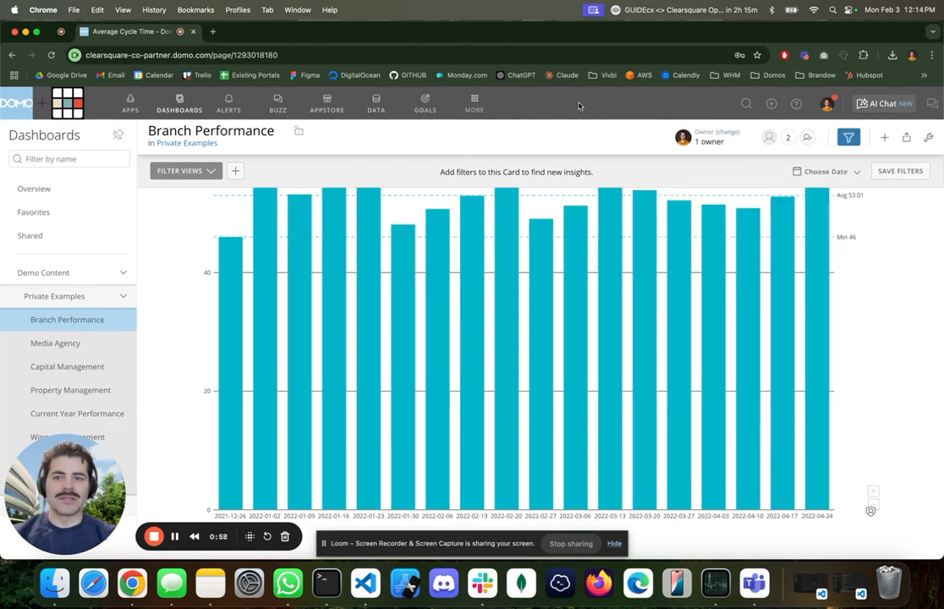
- Open the Data For Pull Through Rate dataset from the Average Cycle Time card's details and show its data table
scroll(528, 224, up, 3)
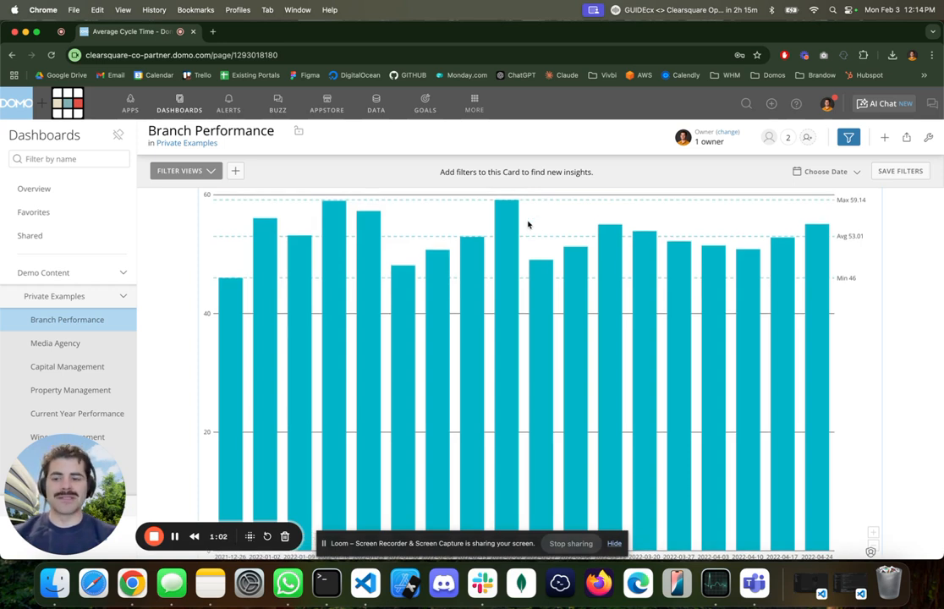
scroll(528, 223, down, 3)
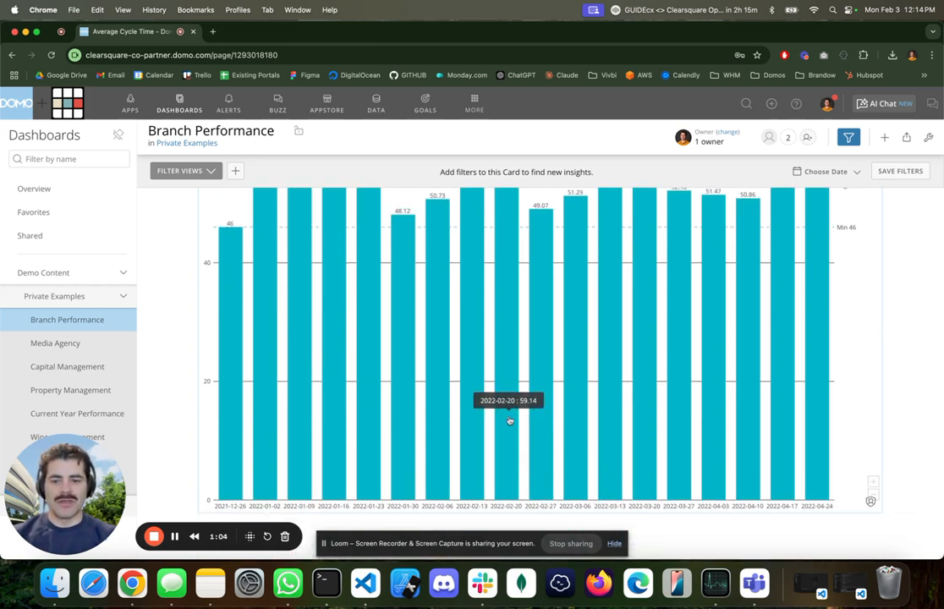
scroll(848, 239, up, 3)
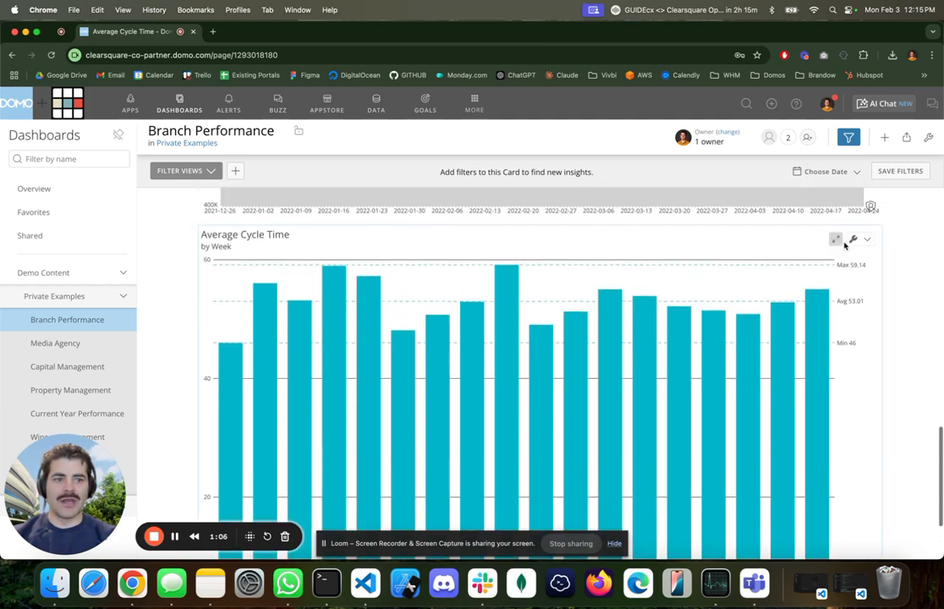
click(853, 241)
click(797, 119)
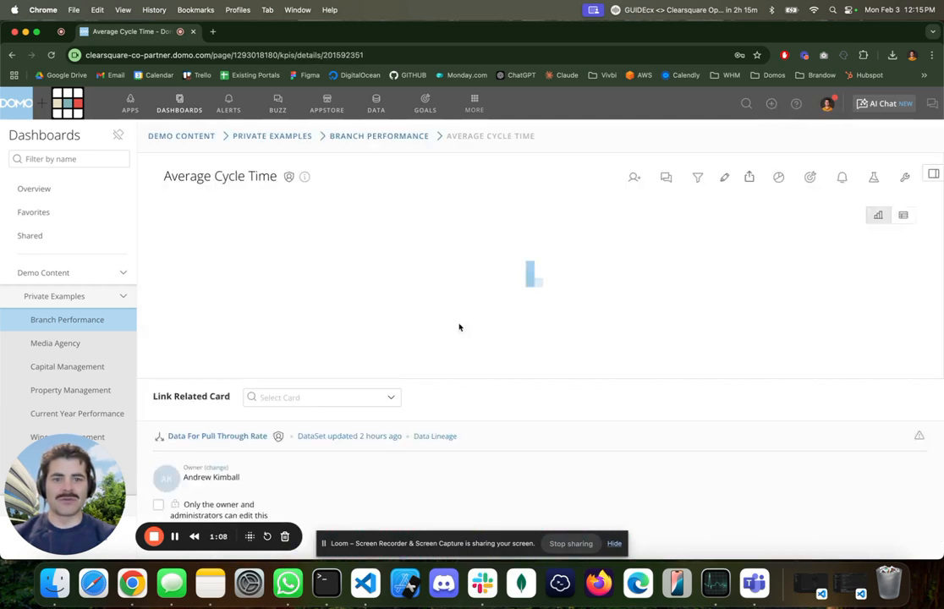
scroll(468, 364, down, 5)
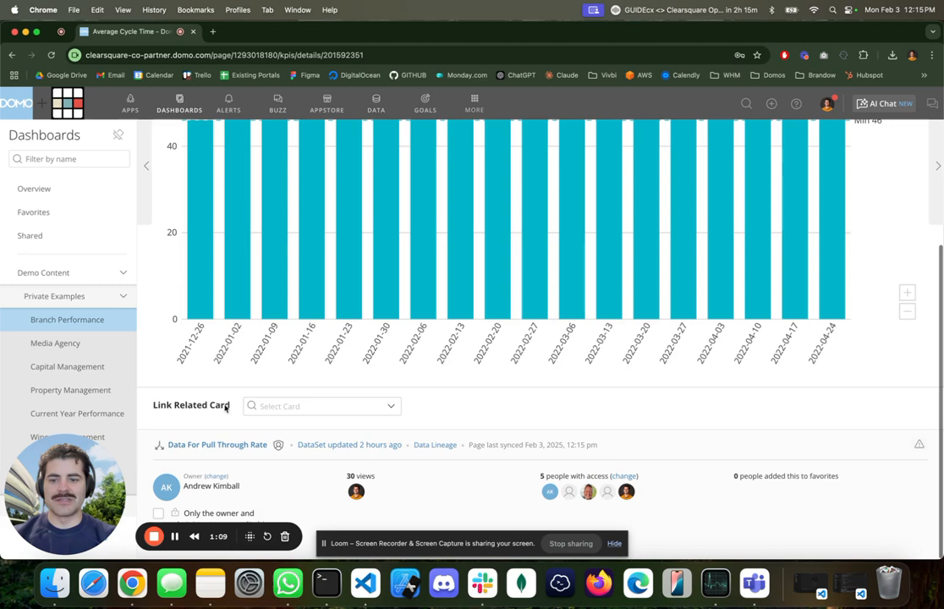
click(209, 445)
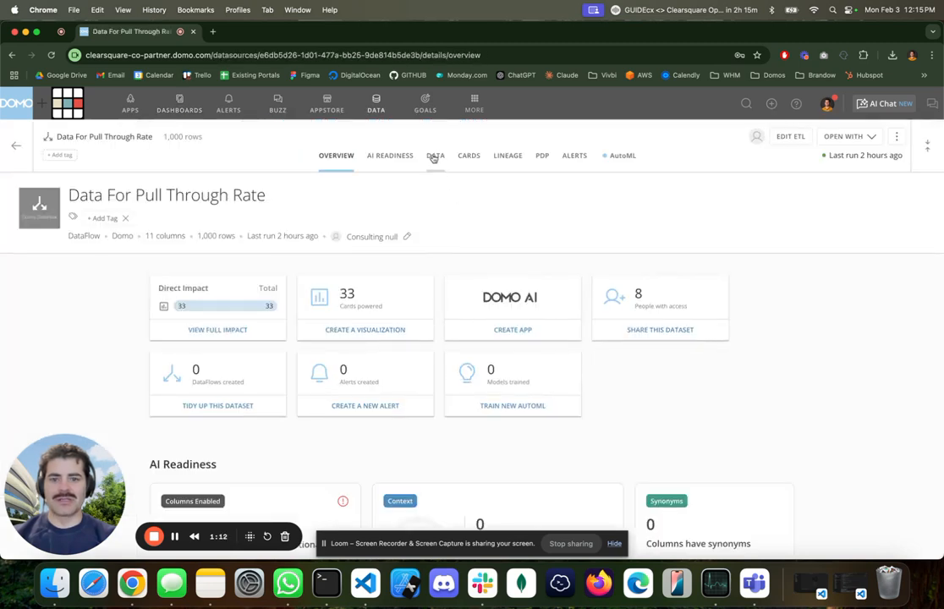
click(433, 154)
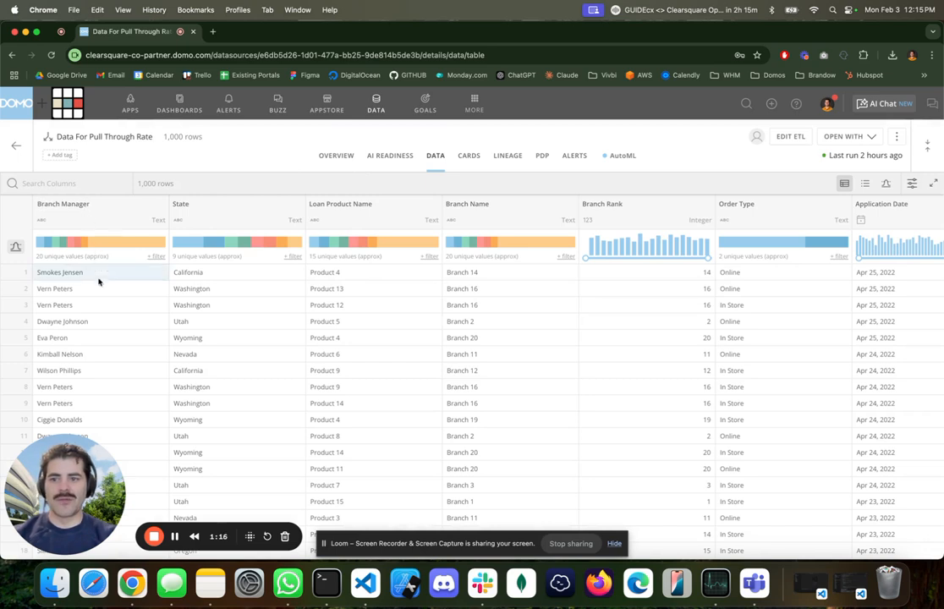
- Add Branch Manager as a column to mask in the dataset's PDP column policies
click(541, 155)
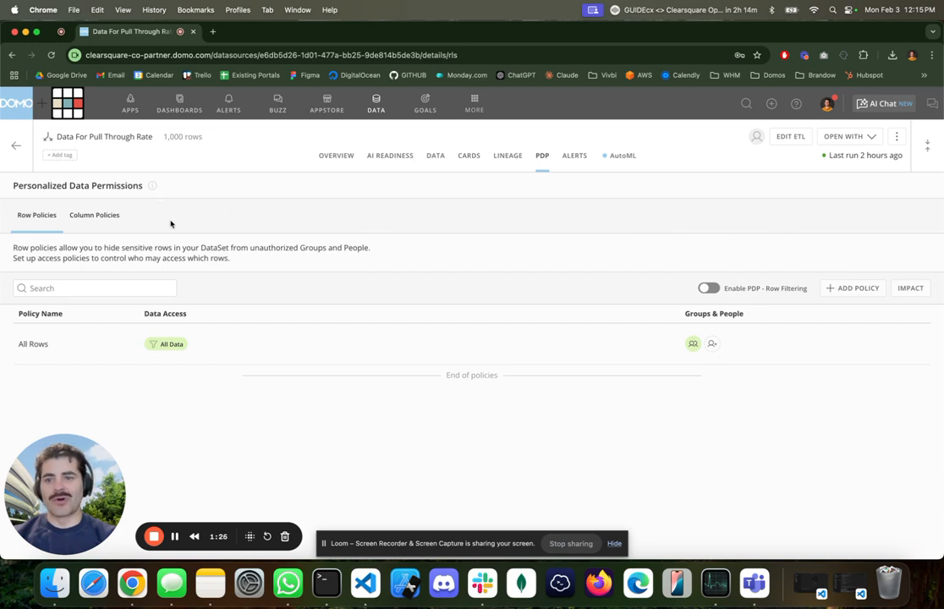
click(96, 218)
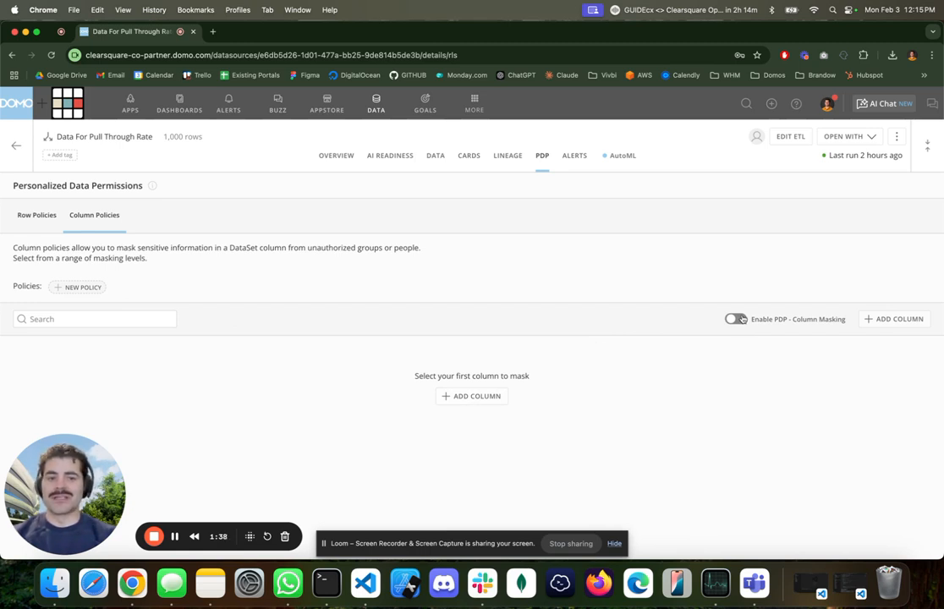
click(462, 396)
click(120, 376)
click(106, 401)
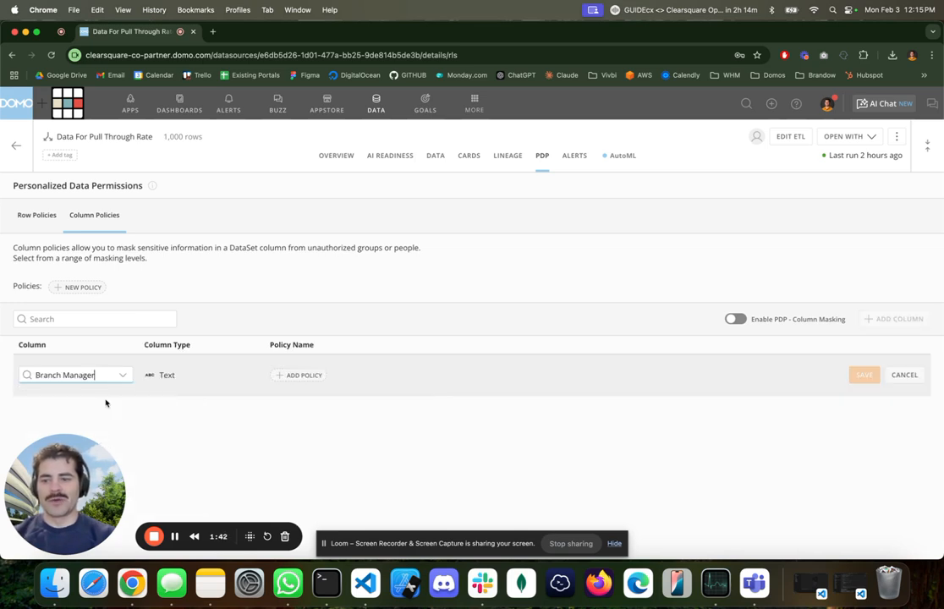
- Start a new column policy for the Branch Manager column and name it "Hide the branch manager"
click(298, 376)
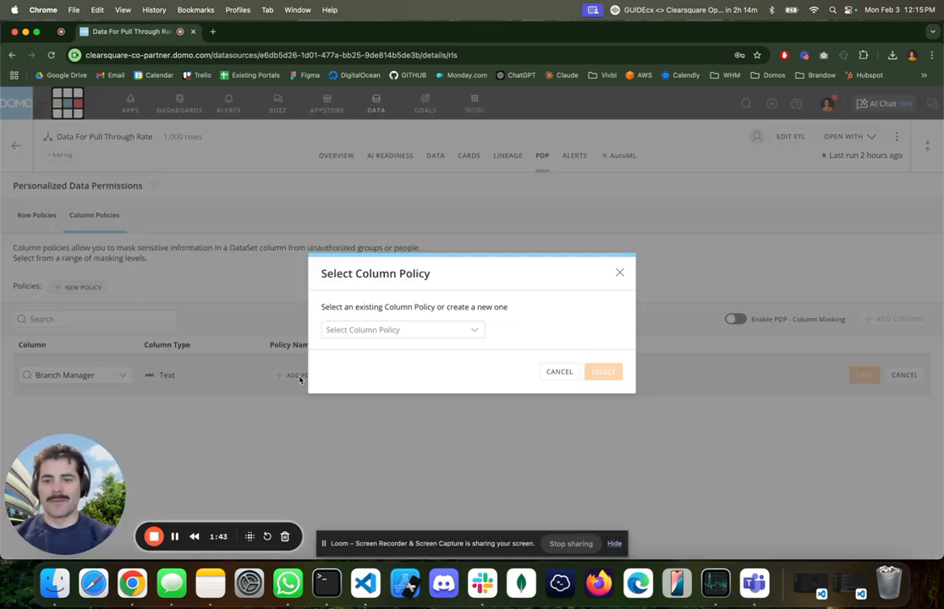
click(362, 330)
click(357, 377)
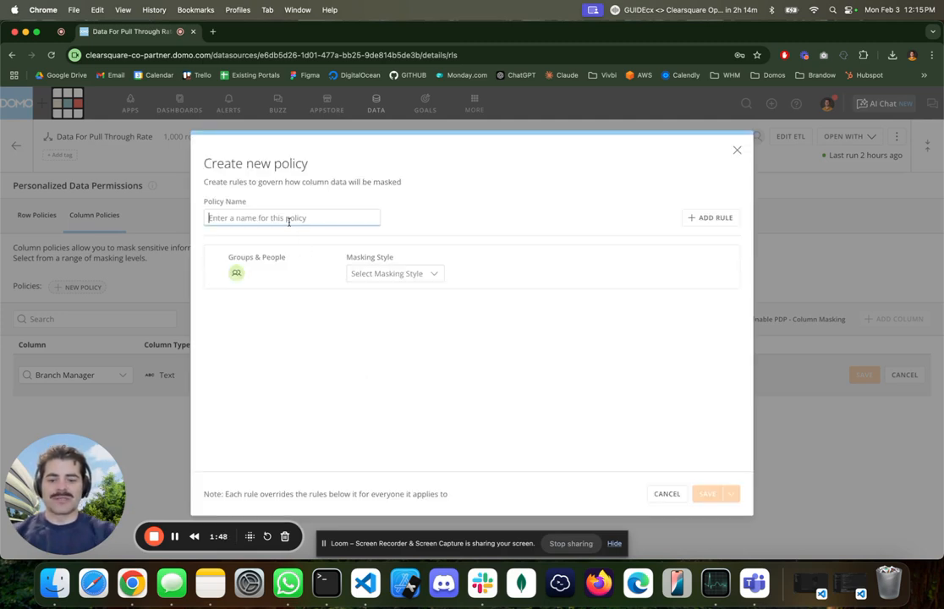
text(Hide the br)
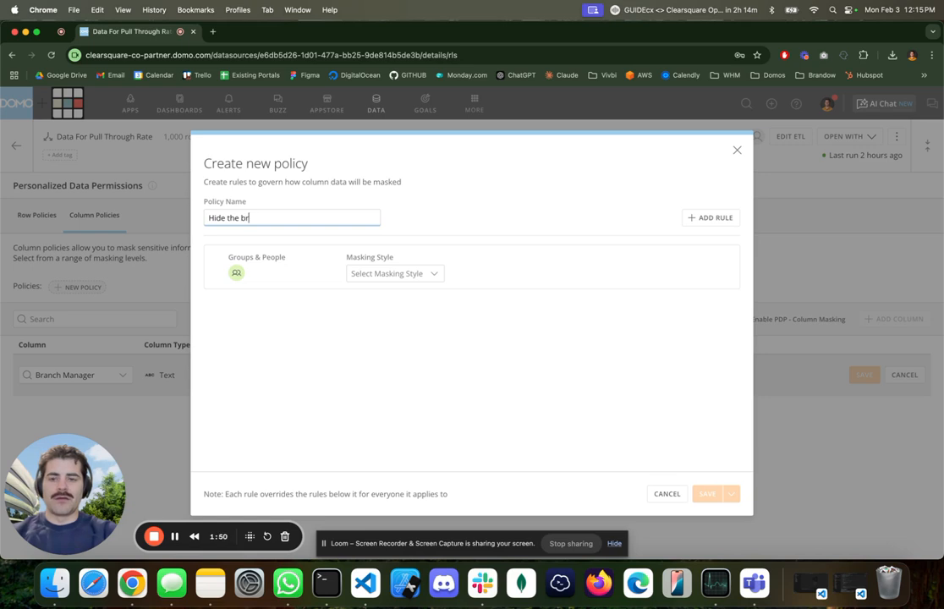
text(anch manager)
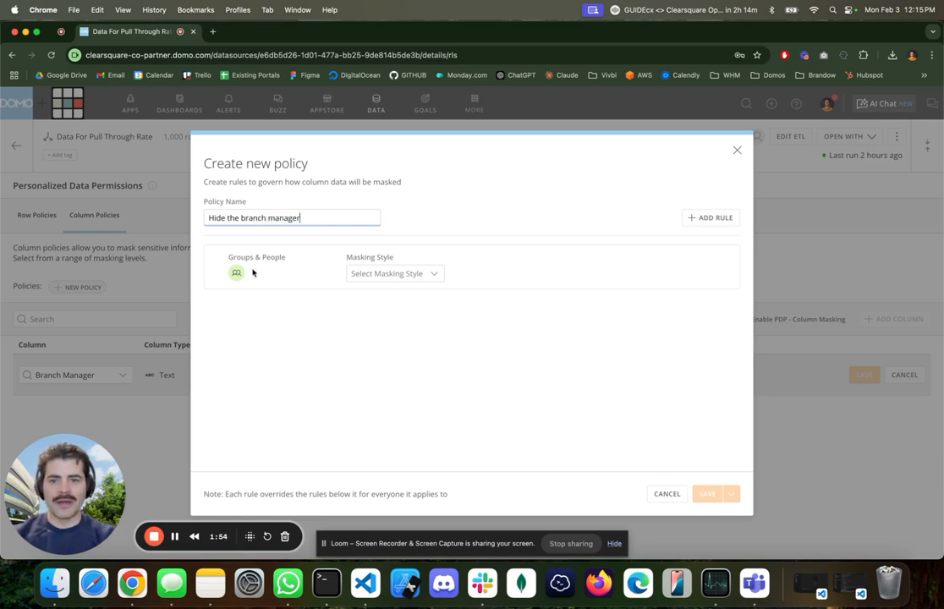
- Add a rule to the new policy and assign it to the user's personal-email account
click(718, 217)
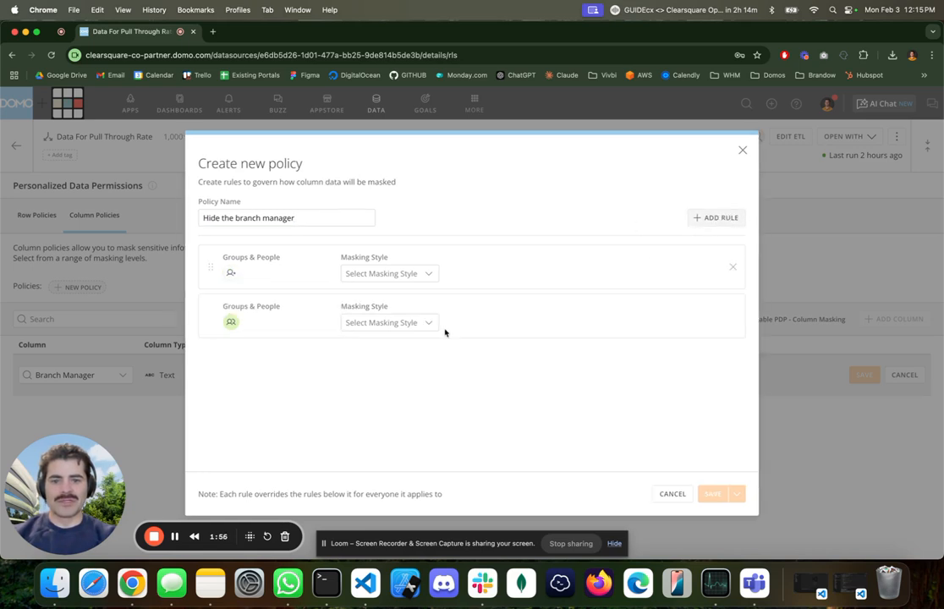
click(229, 273)
click(263, 300)
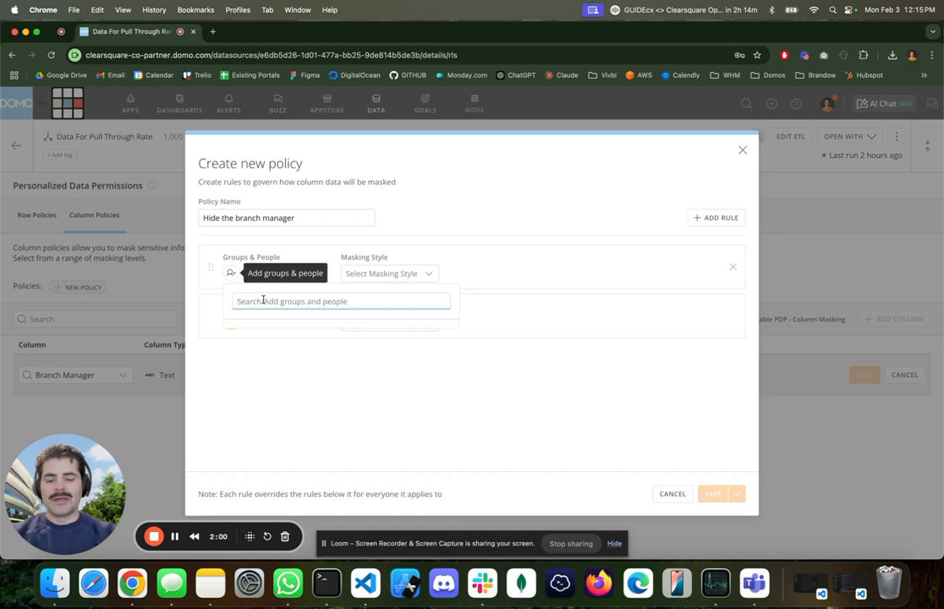
text(m)
key(BackSpace)
text(ma)
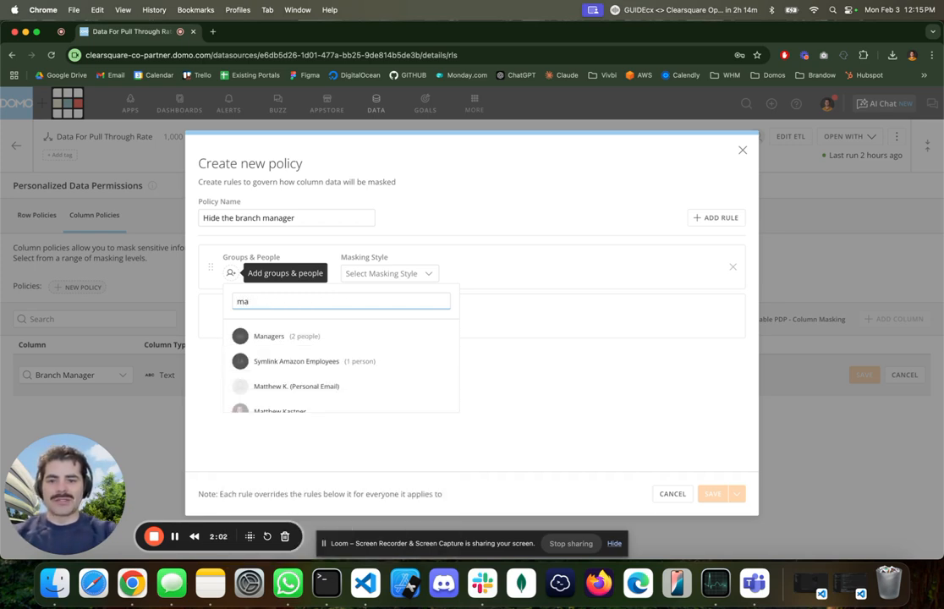
click(289, 390)
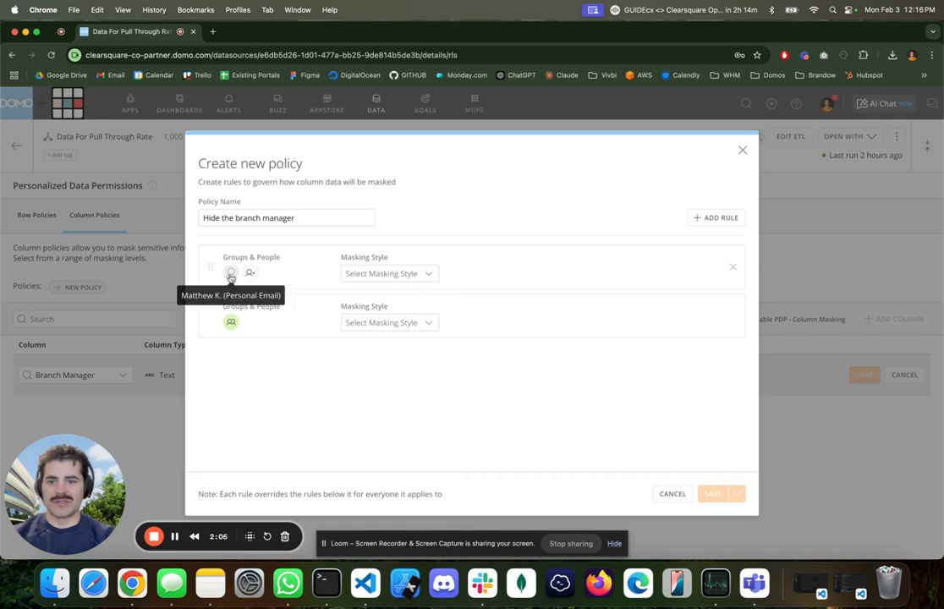
- Set the new rule's masking style to Redact with a mask length of 8
click(377, 274)
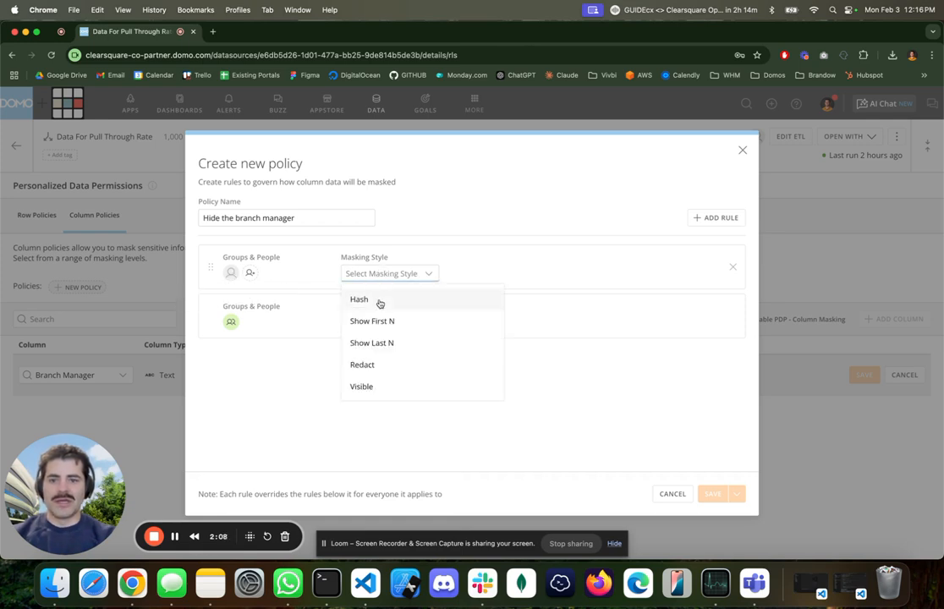
click(379, 363)
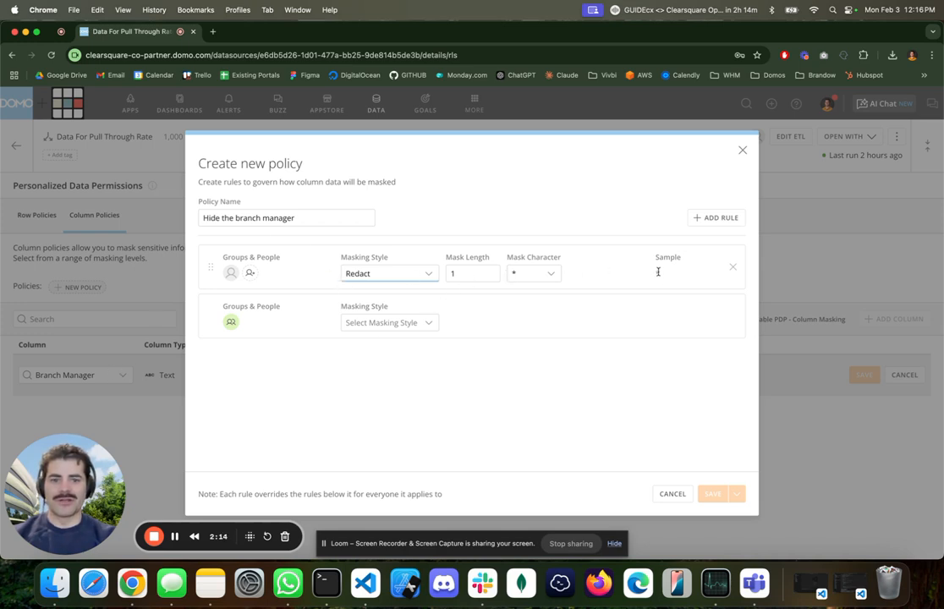
drag(656, 273, 682, 276)
double_click(472, 273)
text(8)
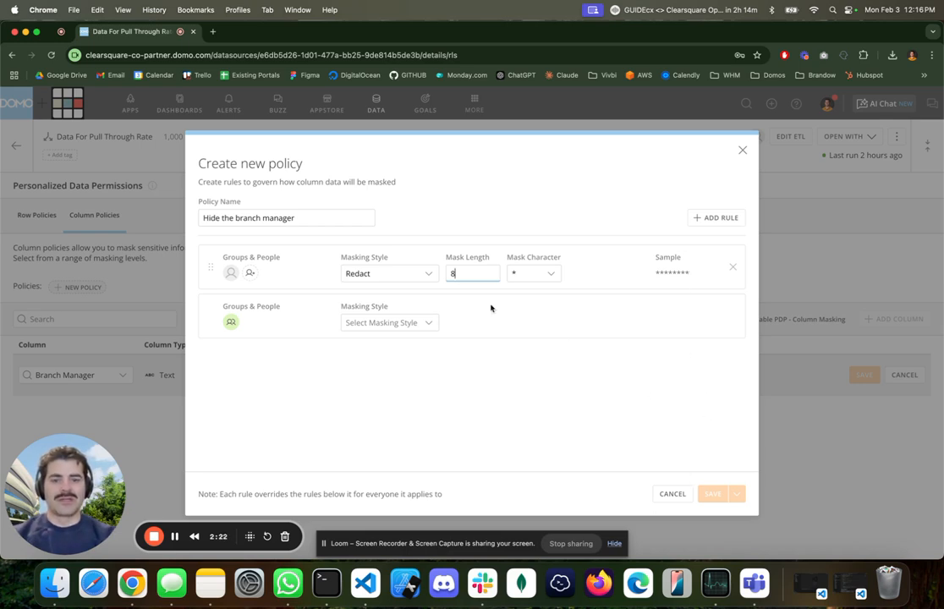
- Set the default rule's masking style to Visible and save both the policy and its assignment to the Branch Manager column
click(397, 323)
click(363, 435)
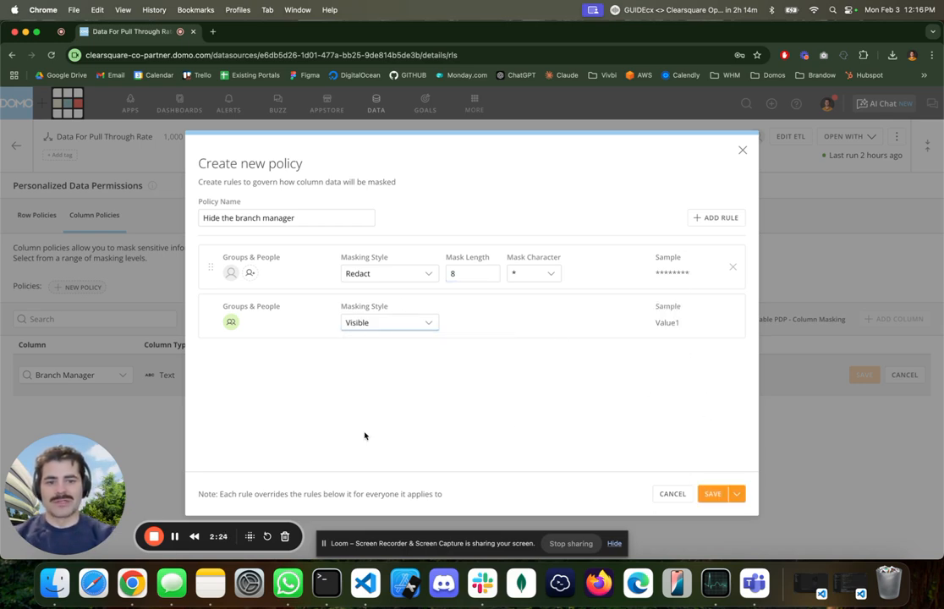
click(712, 494)
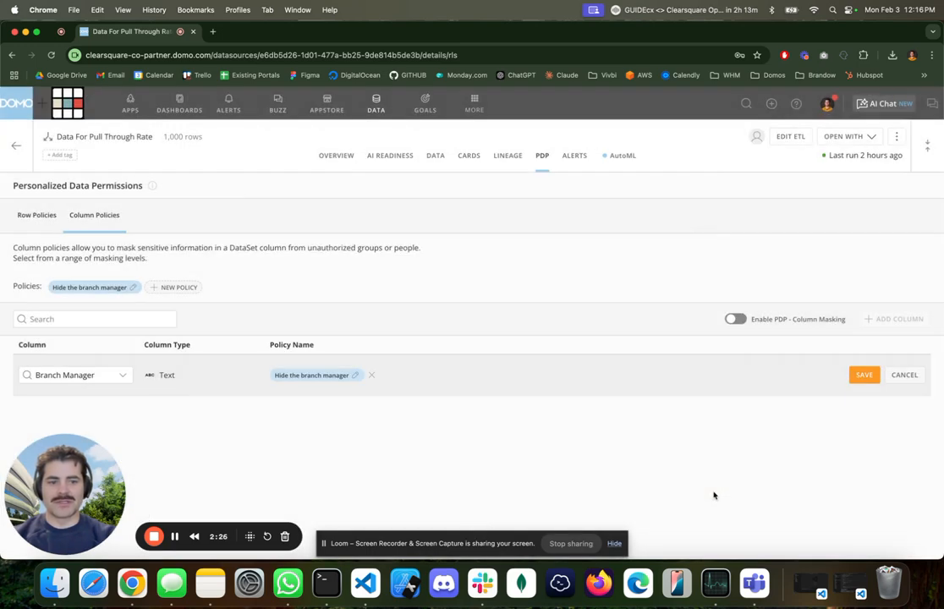
click(867, 378)
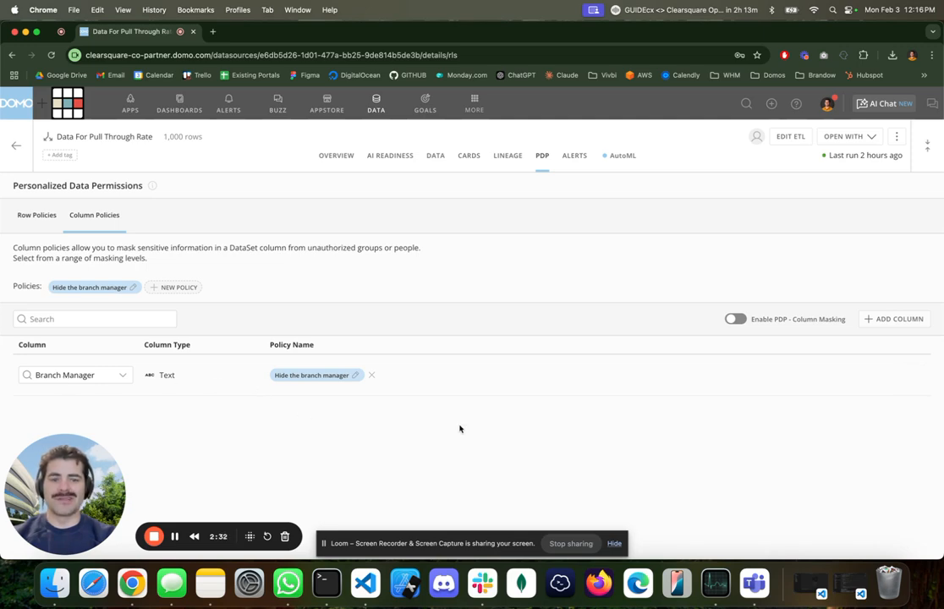
- Switch to the restricted user's Branch Performance dashboard and drill into the lower Average Cycle Time card's 2022-03-13 bar to view its Branch Manager data
key(ctrl+Right)
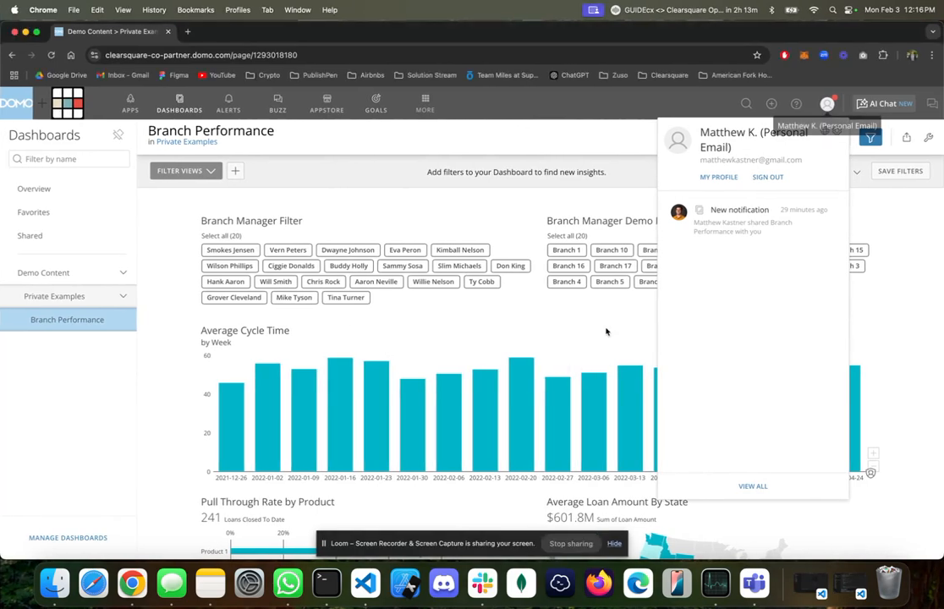
click(926, 277)
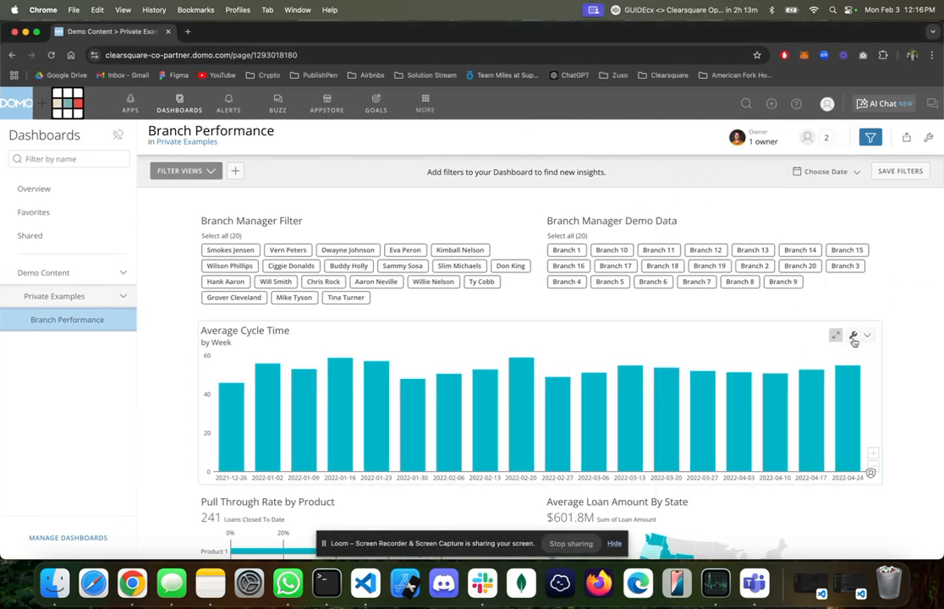
click(836, 335)
click(902, 128)
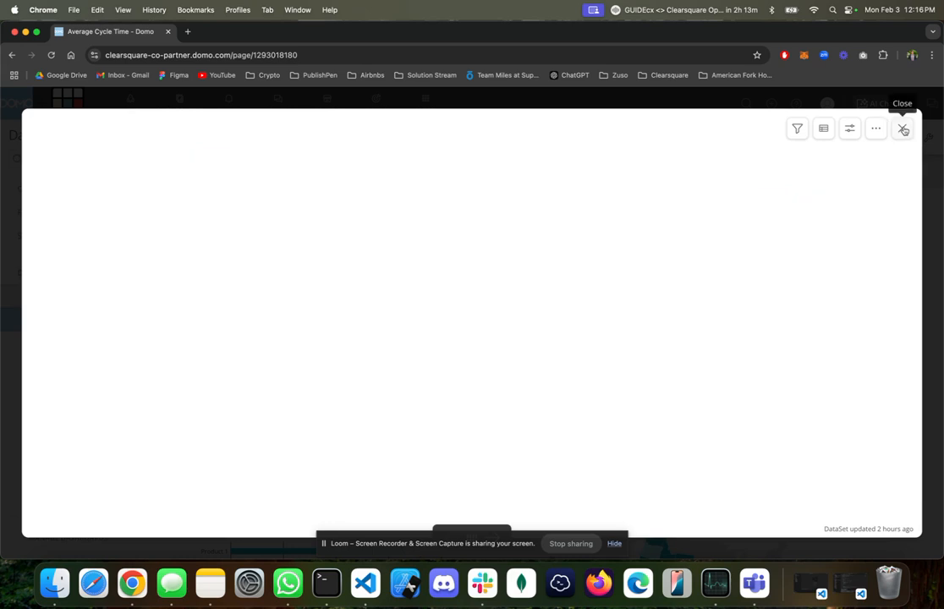
scroll(702, 399, down, 5)
scroll(702, 399, up, 5)
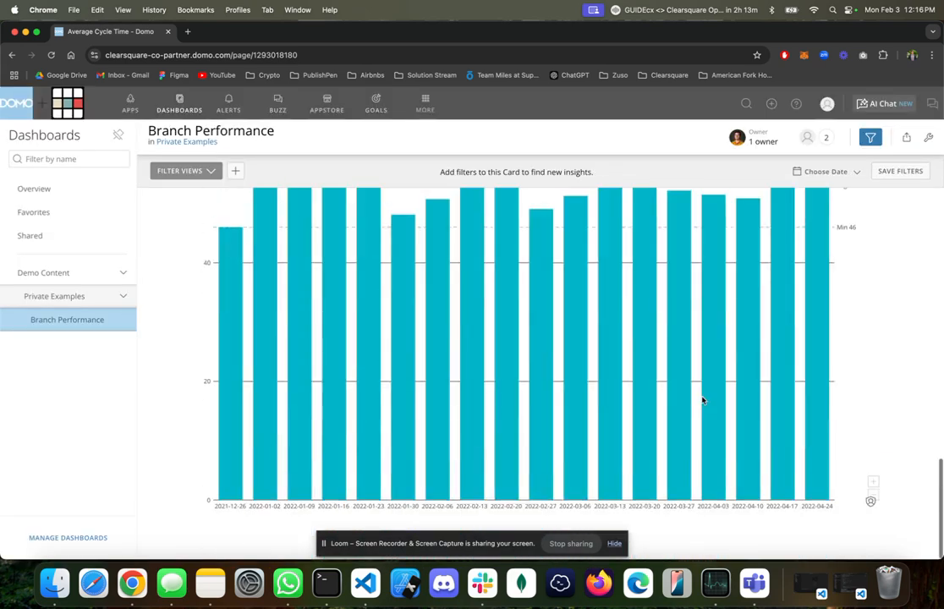
click(831, 331)
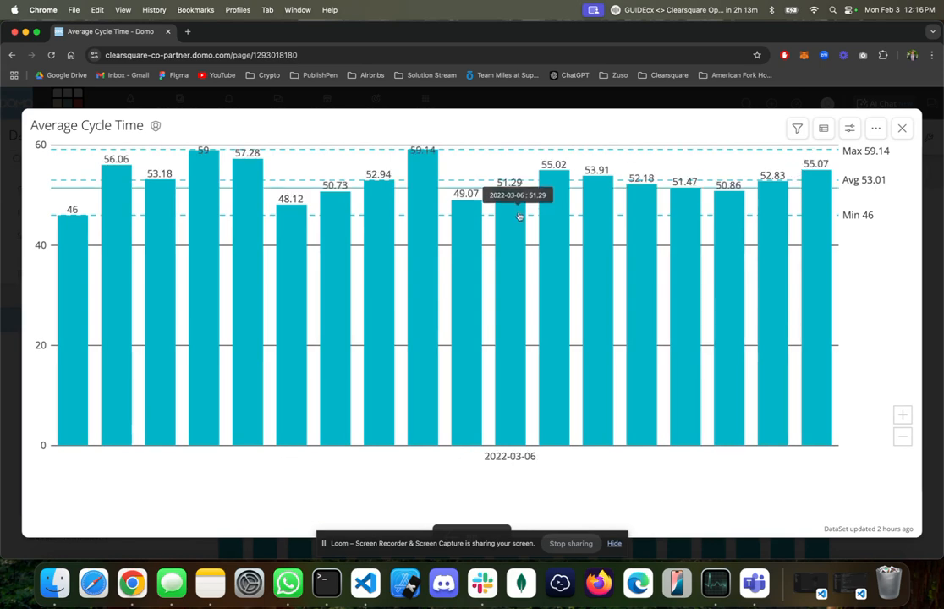
click(553, 219)
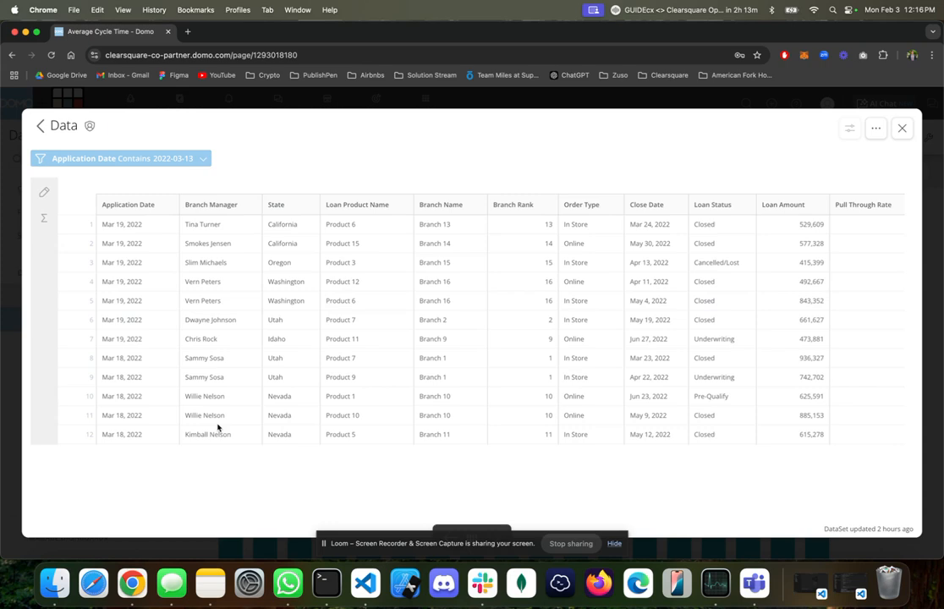
click(902, 127)
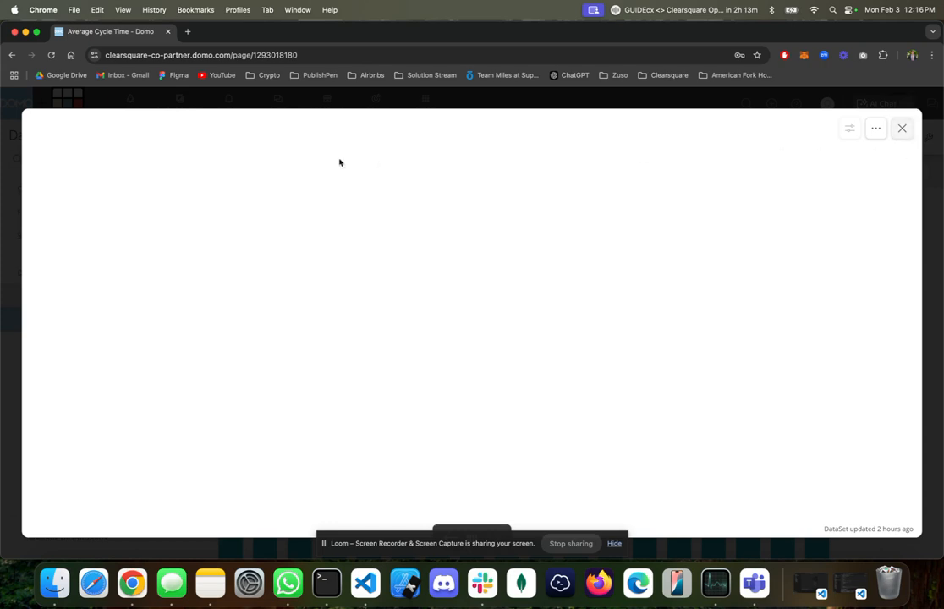
- Return to the dataset's column policies in the admin session and enable PDP column masking, acknowledging the confirmation
key(ctrl+Left)
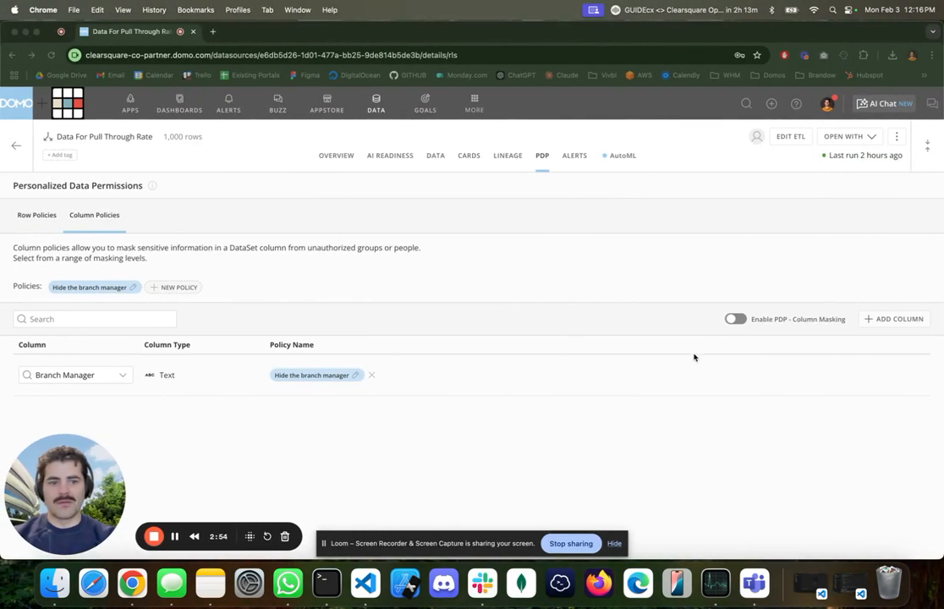
click(733, 319)
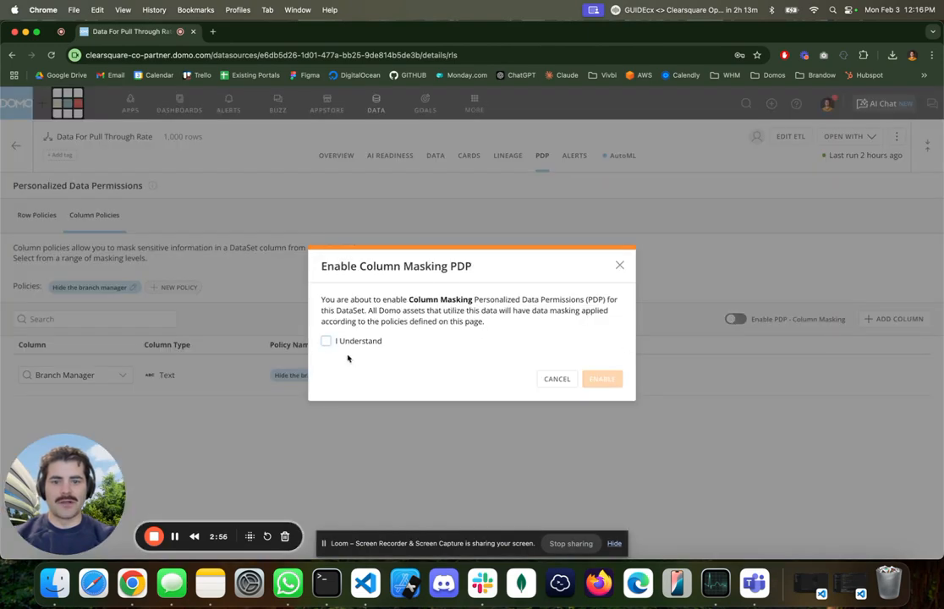
click(338, 342)
click(602, 379)
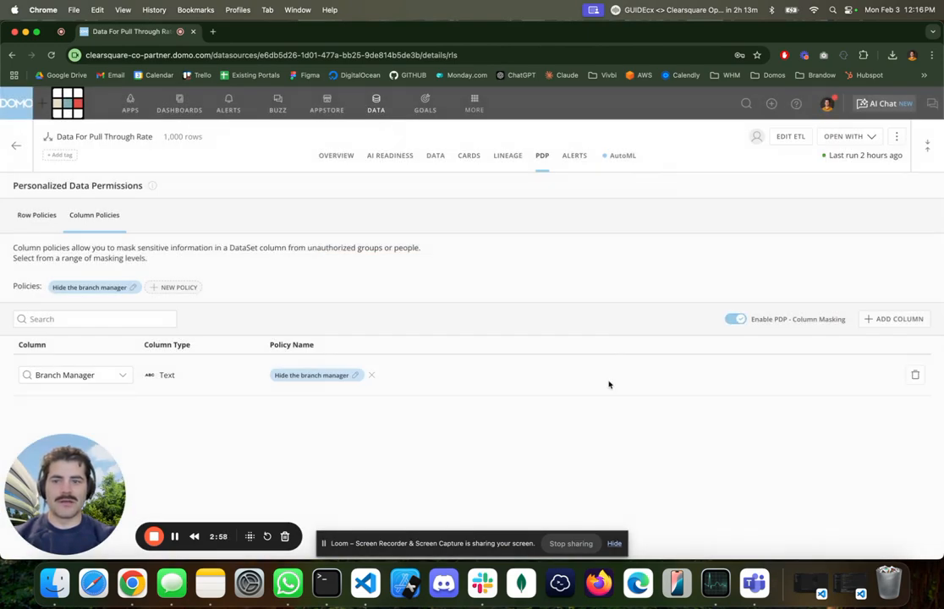
- Reload the restricted user's dashboard and drill into the Average Cycle Time card's 2022-03-06 bar to check the Branch Manager column
key(ctrl+Right)
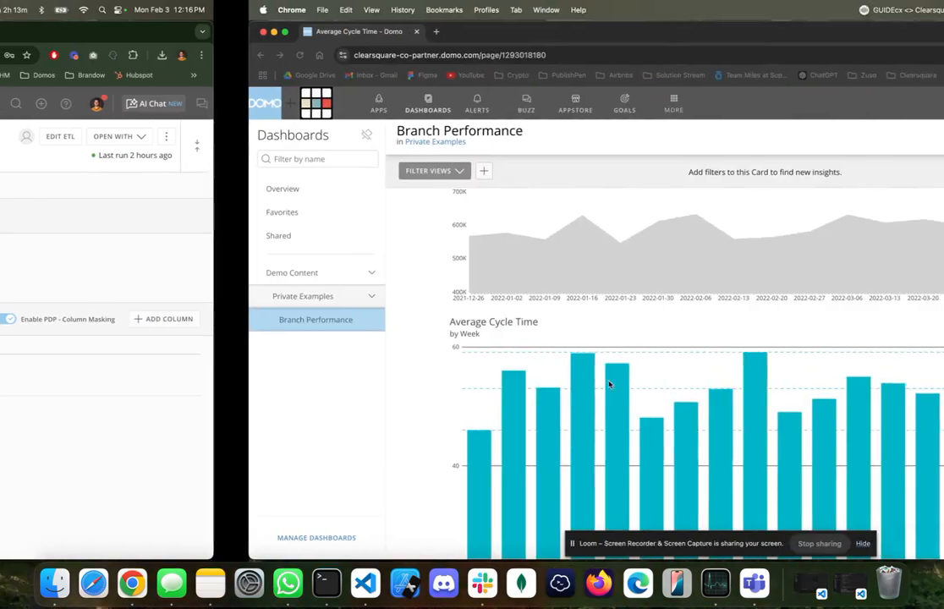
click(52, 56)
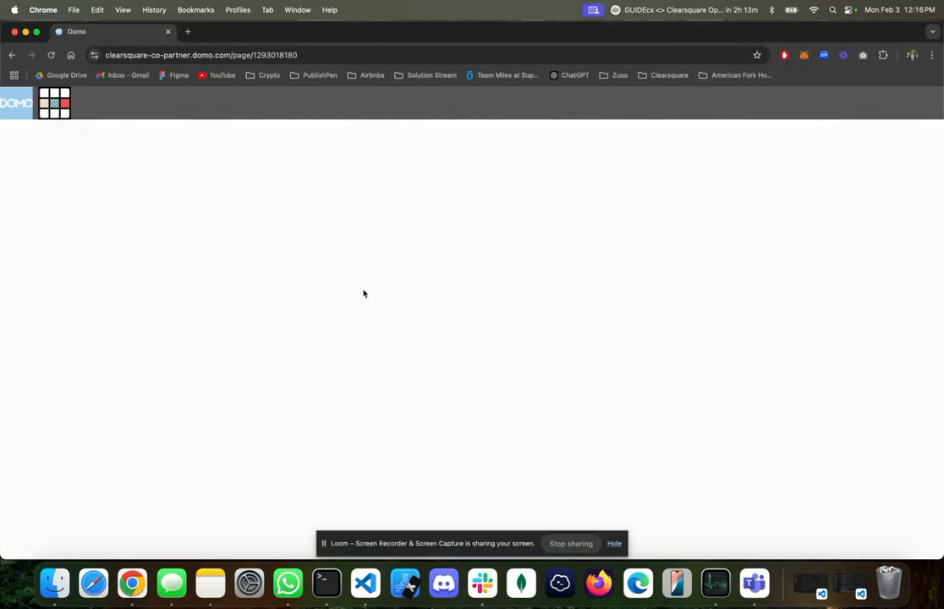
scroll(630, 431, down, 8)
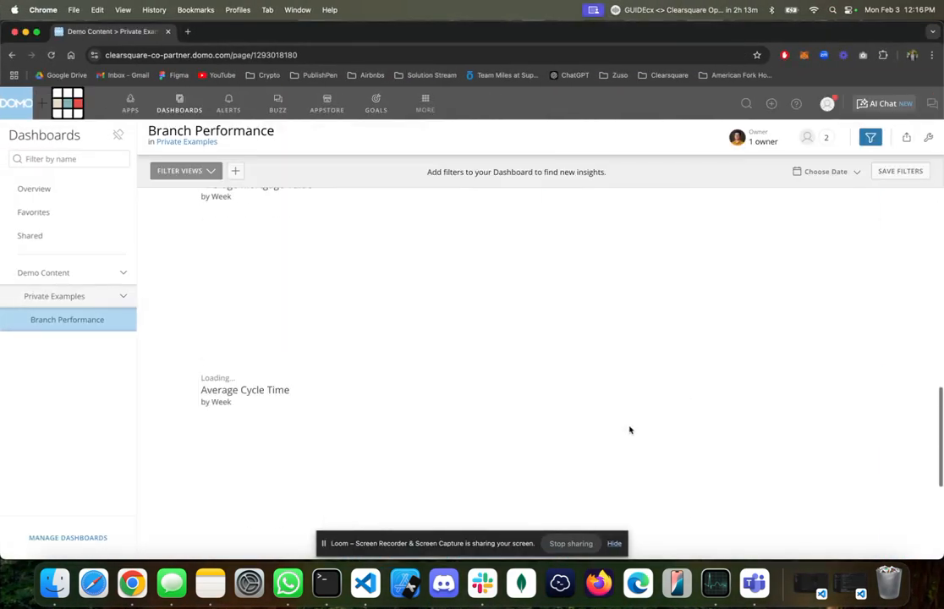
scroll(630, 431, down, 2)
click(834, 281)
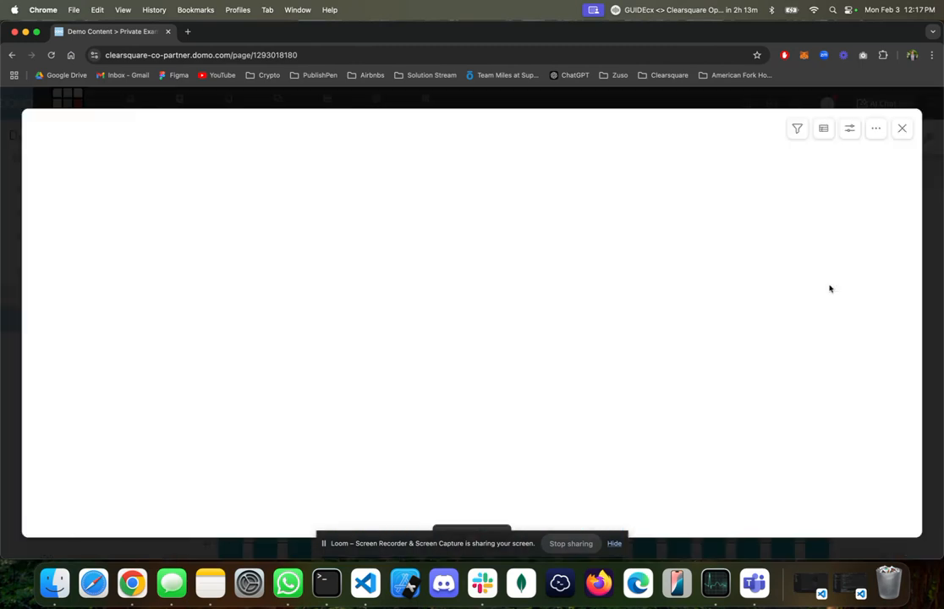
click(503, 278)
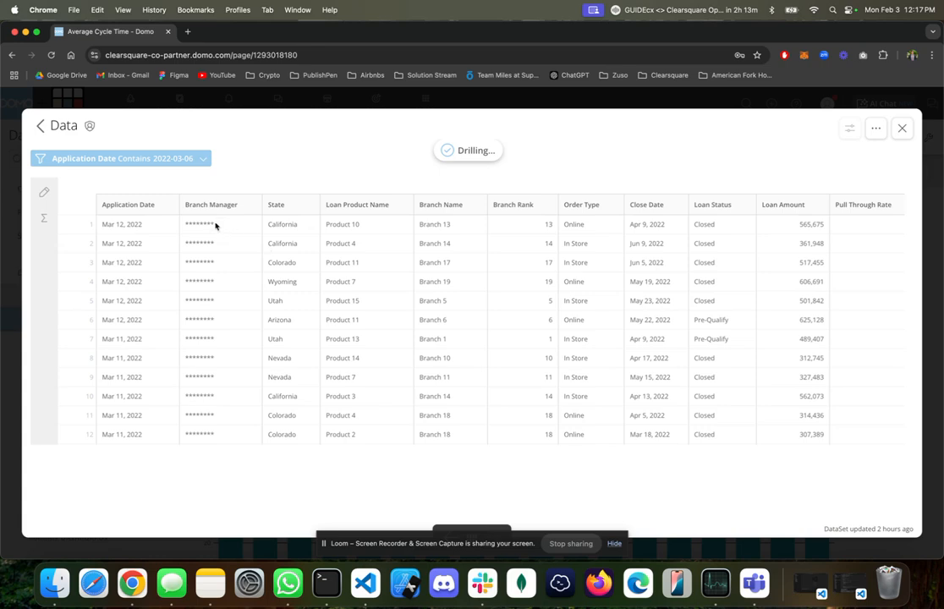
drag(214, 226, 180, 224)
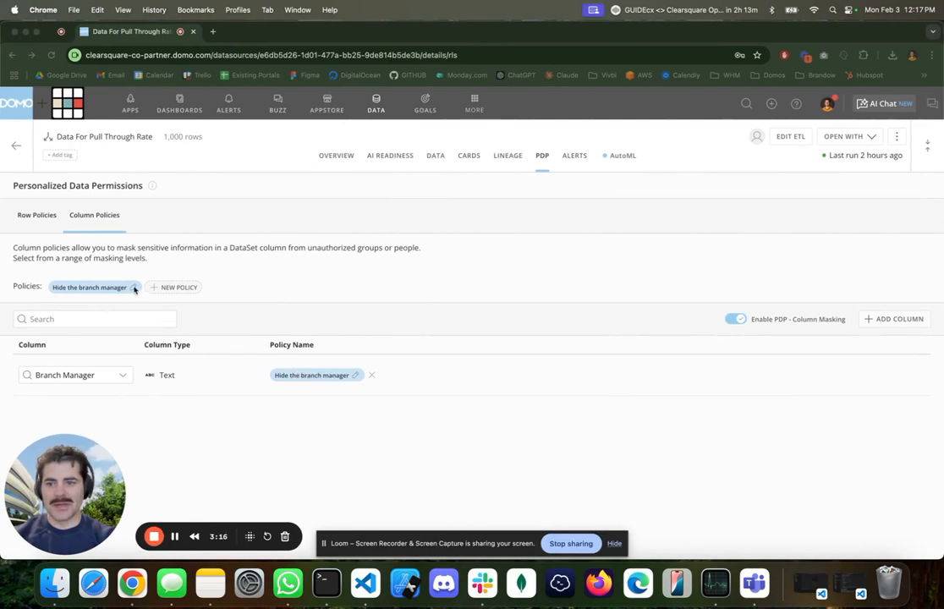
- Edit the "Hide the branch manager" policy in the admin session, set the restricted user's rule to the Hash masking style, and save
click(133, 288)
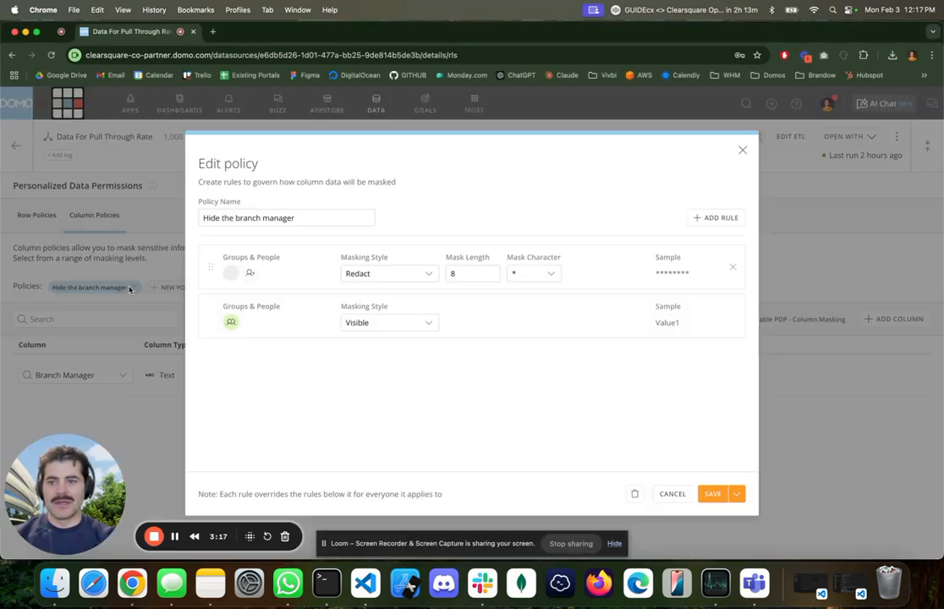
click(397, 274)
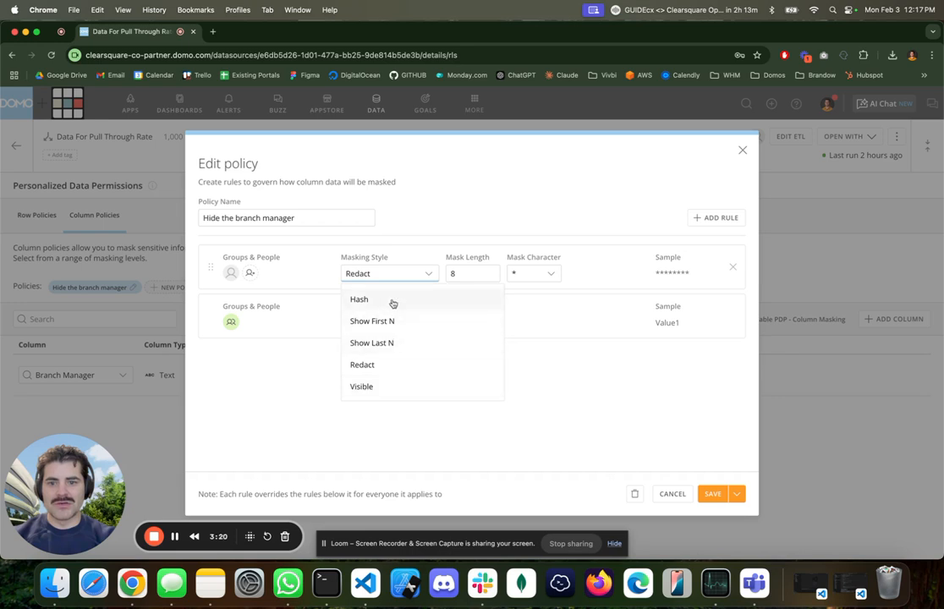
click(393, 301)
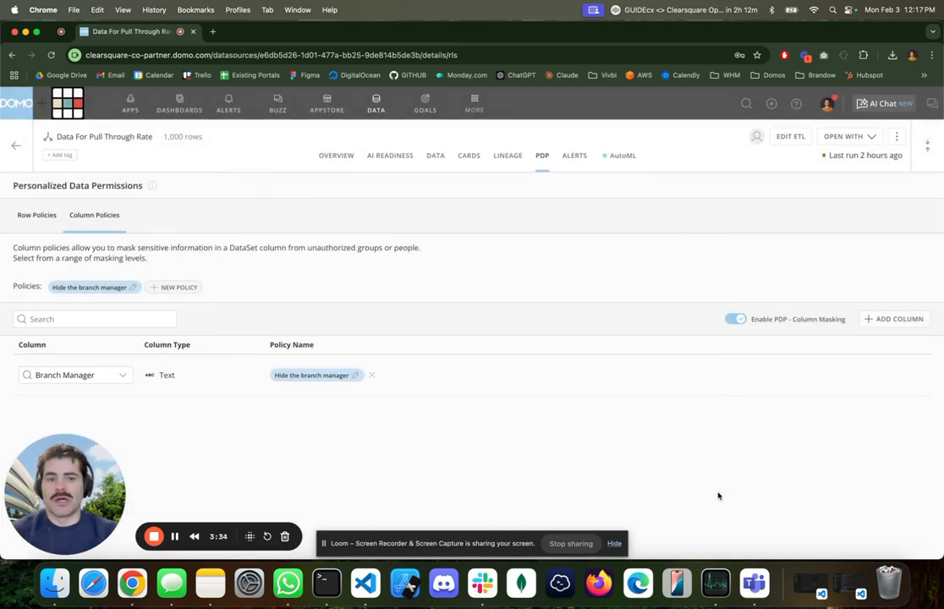
- Reload the restricted user's dashboard, drill into the Average Cycle Time card's 2022-02-20 bar, and compare the Branch Manager values across rows
key(ctrl+Right)
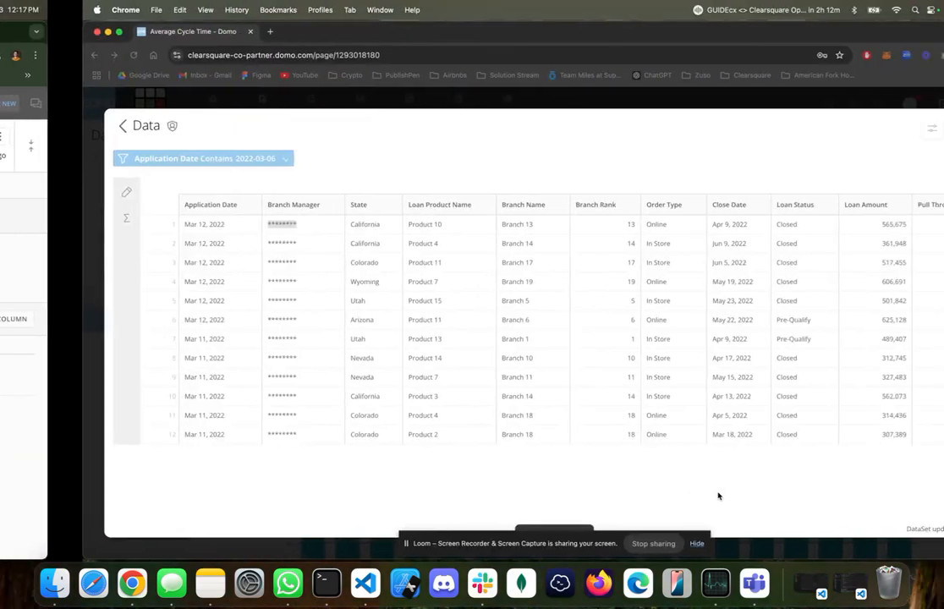
click(51, 56)
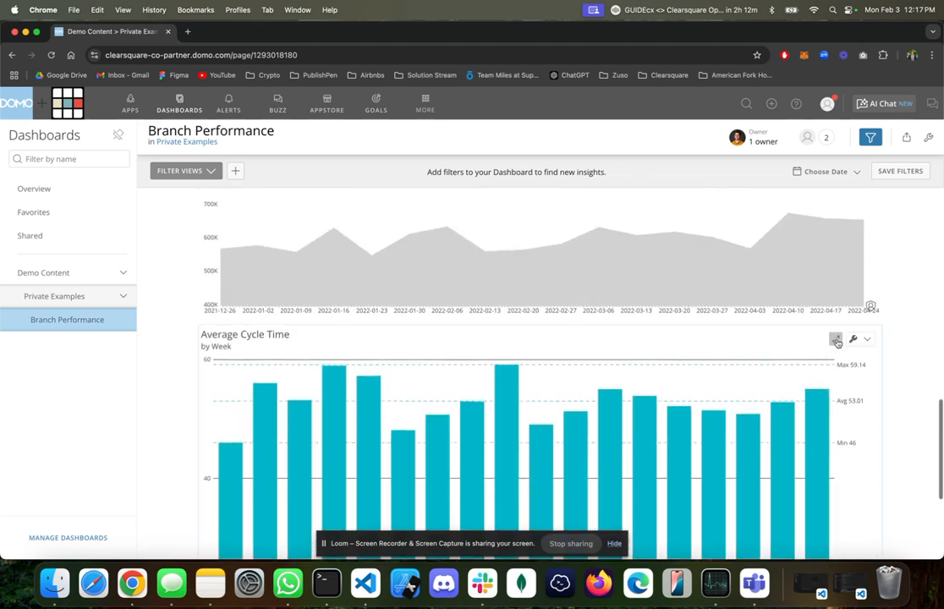
click(838, 337)
click(438, 212)
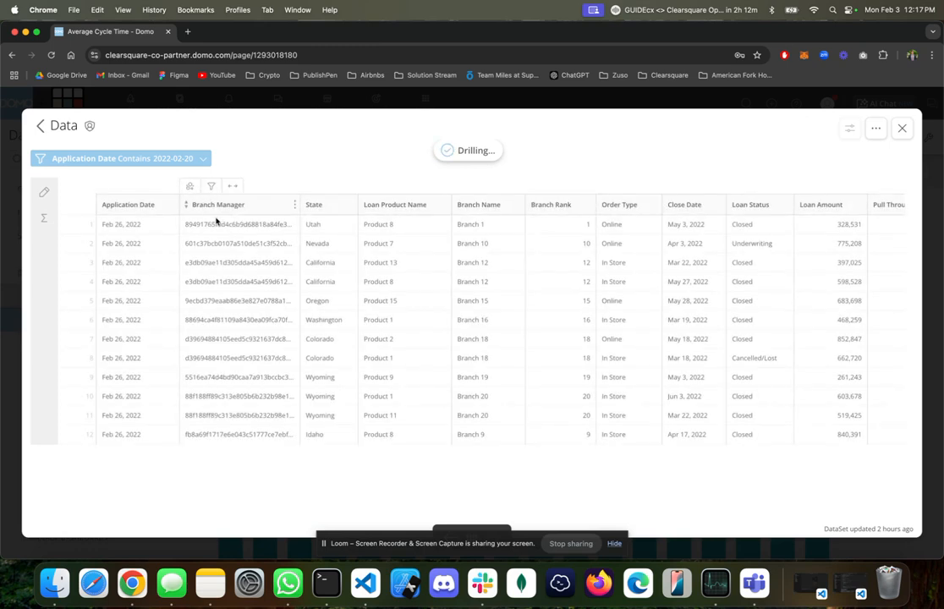
drag(184, 227, 238, 227)
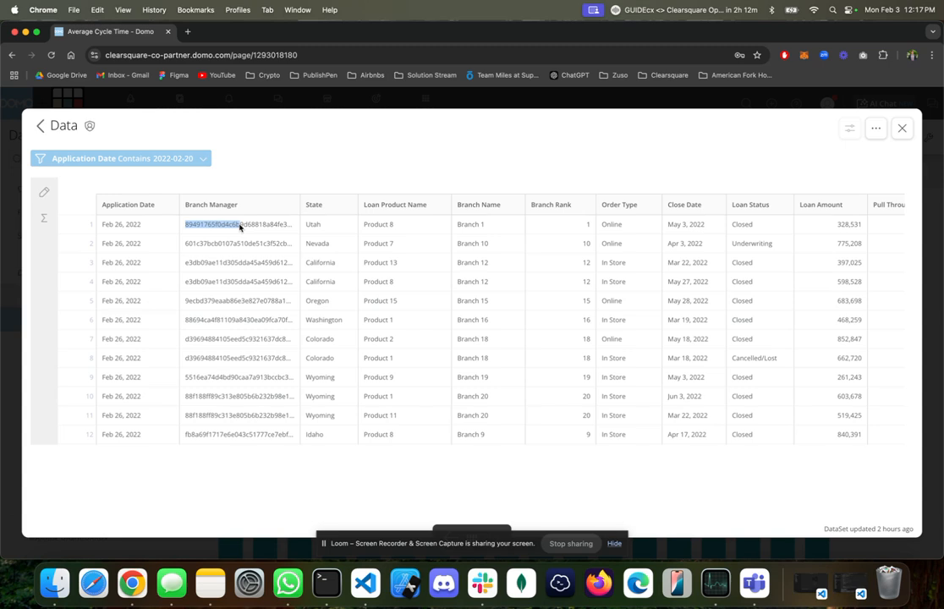
click(183, 400)
drag(183, 399, 229, 403)
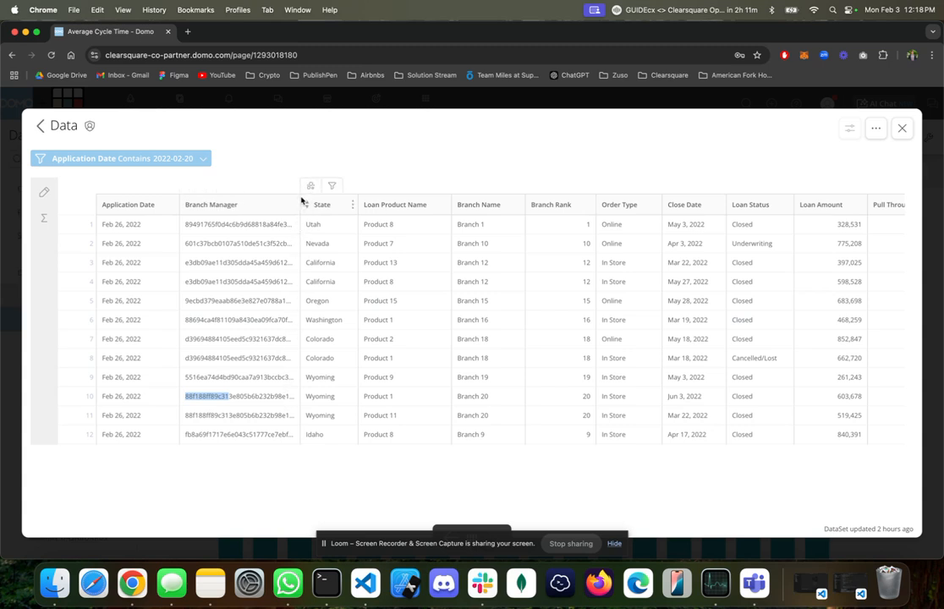
click(266, 403)
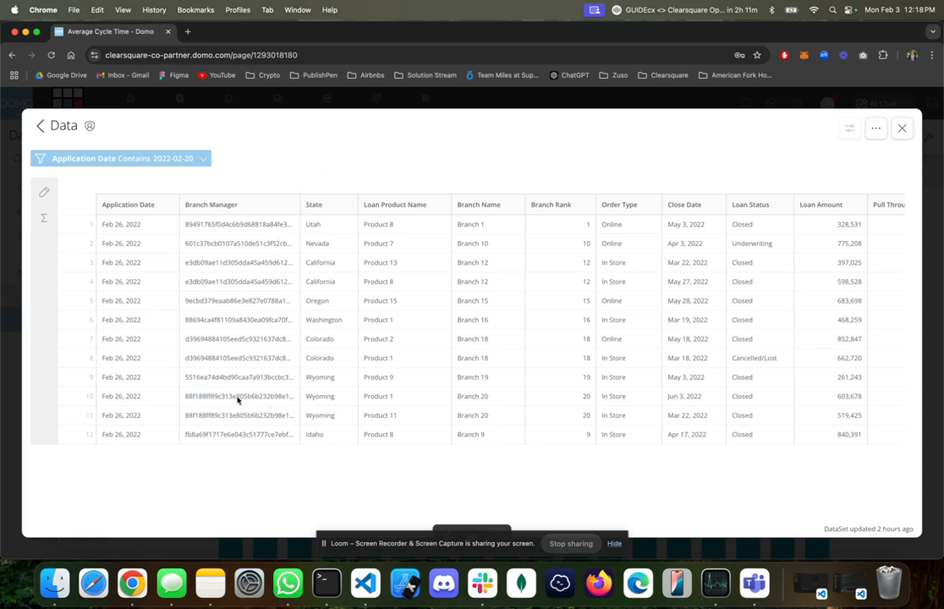